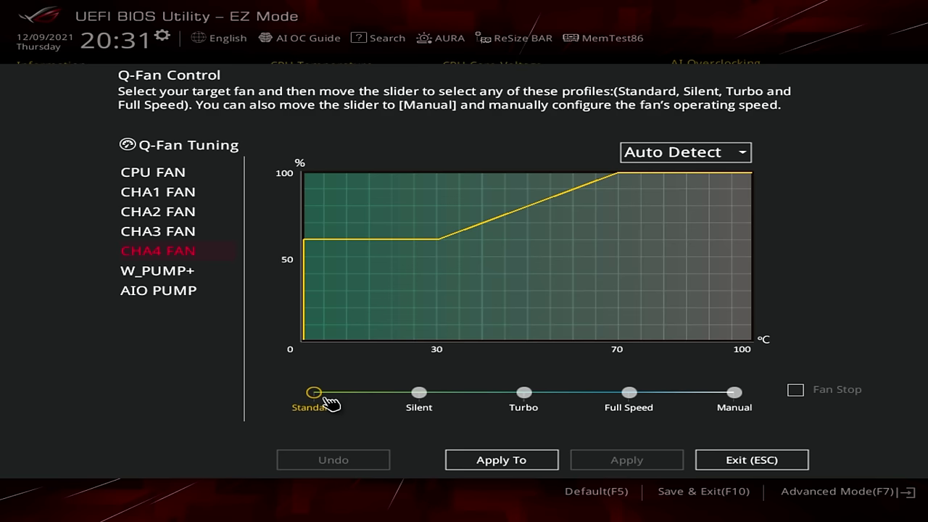
- Leave the Q-Fan Control settings, then save the BIOS configuration and reset the PC
left_click(754, 464)
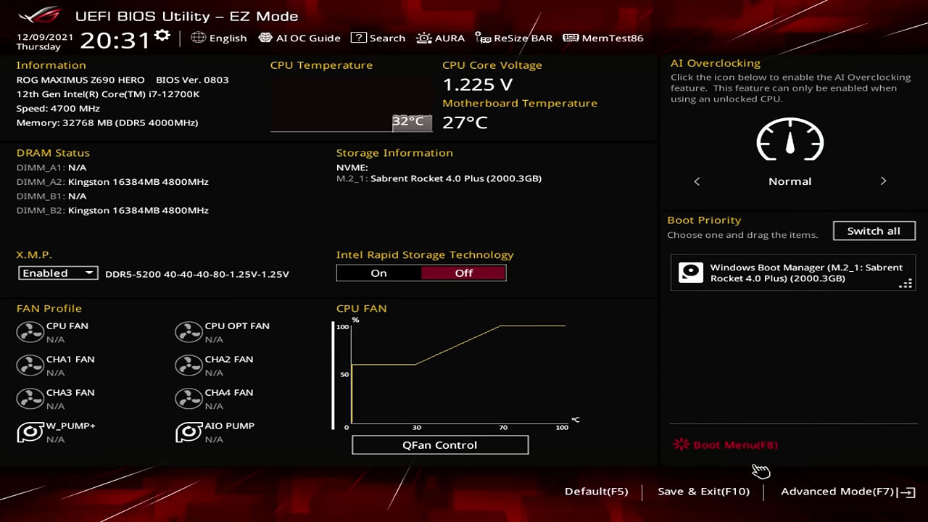
left_click(690, 494)
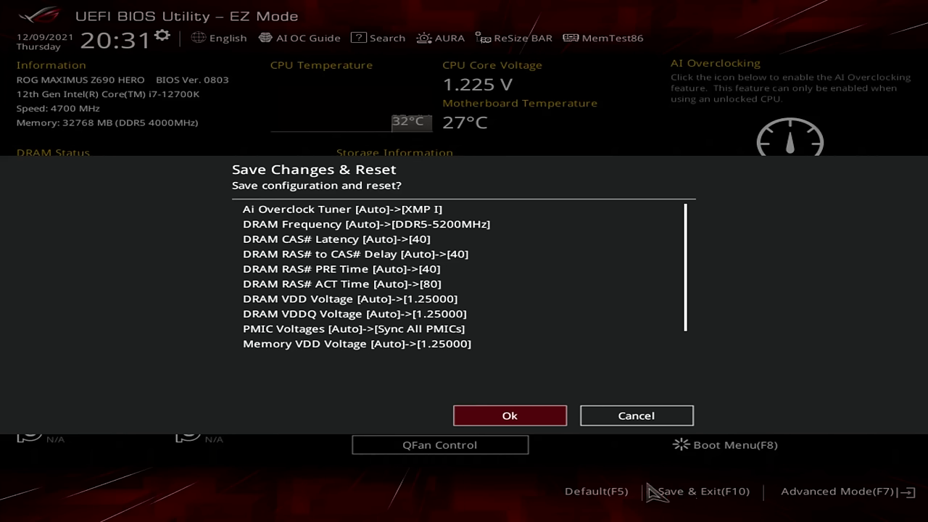
left_click(520, 423)
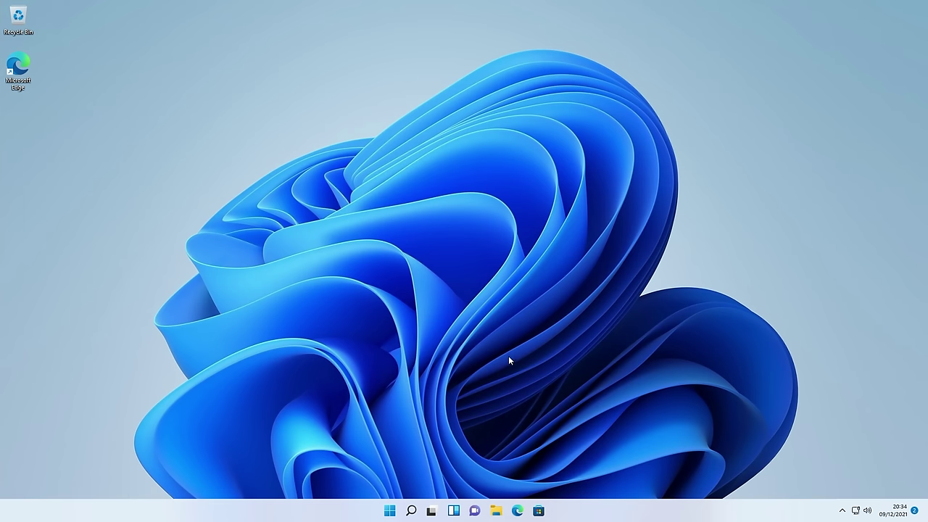
- Check the memory speed in Task Manager's detailed performance view, then close Task Manager
right_click(390, 511)
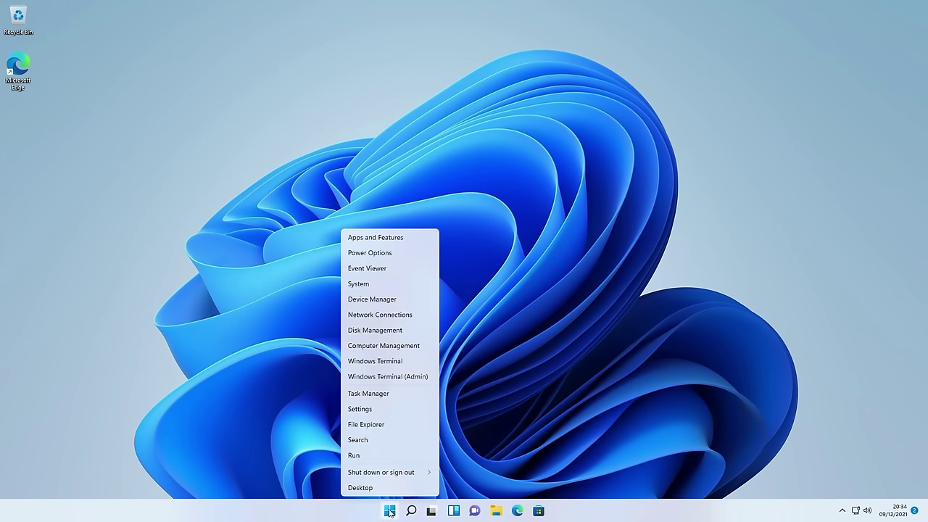
left_click(377, 394)
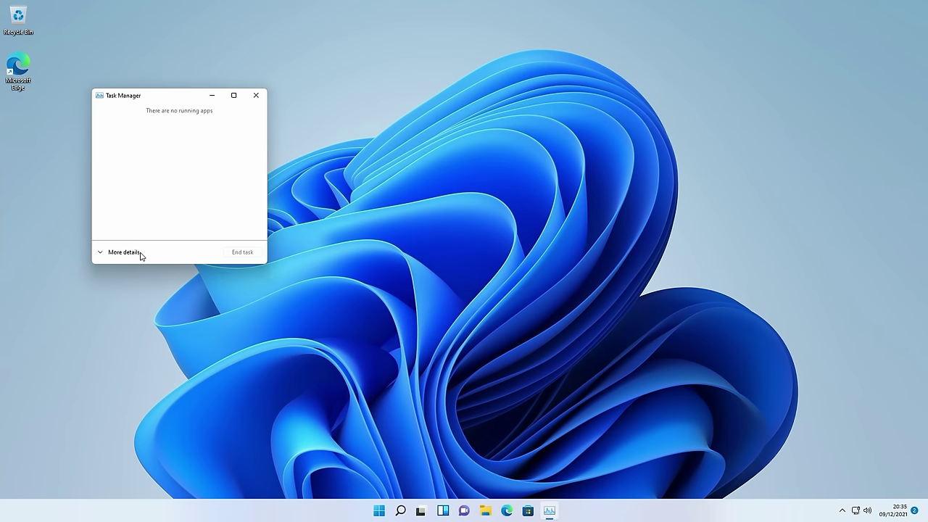
left_click(138, 253)
left_click(142, 124)
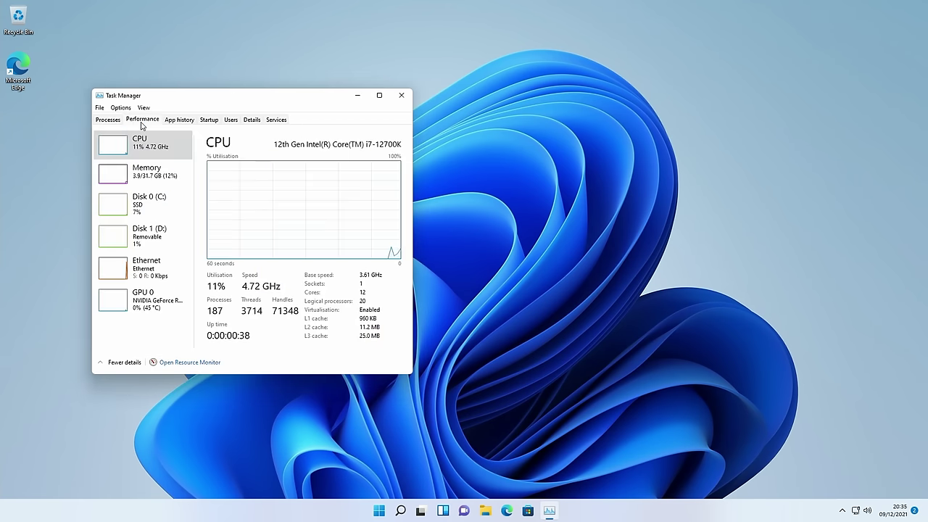
left_click(143, 174)
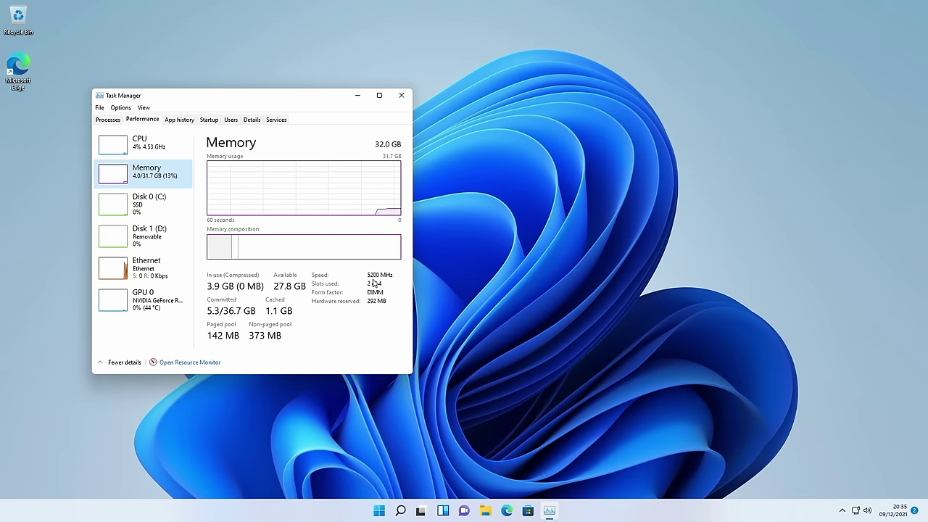
left_click(401, 95)
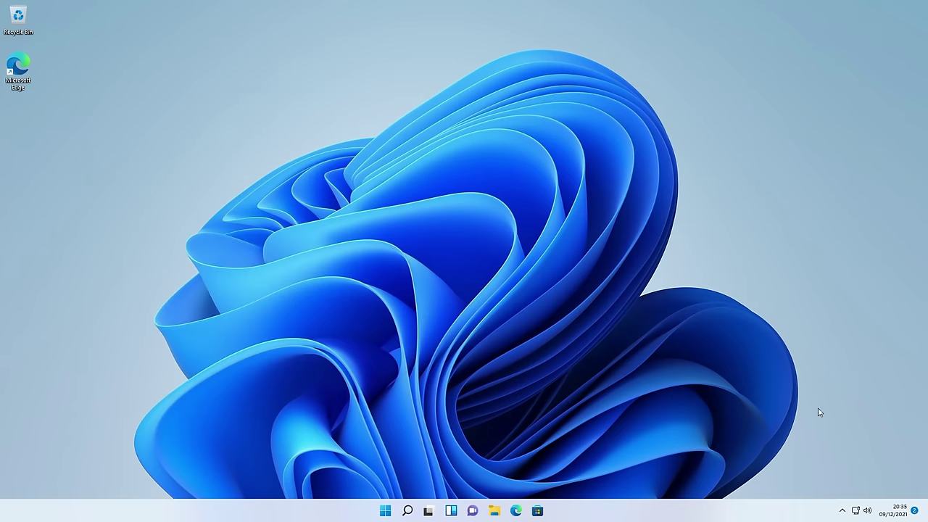
- Open NVIDIA Control Panel, accept its licence agreement, and check the graphics card's System Information, including Resizable BAR, before closing it
left_click(841, 510)
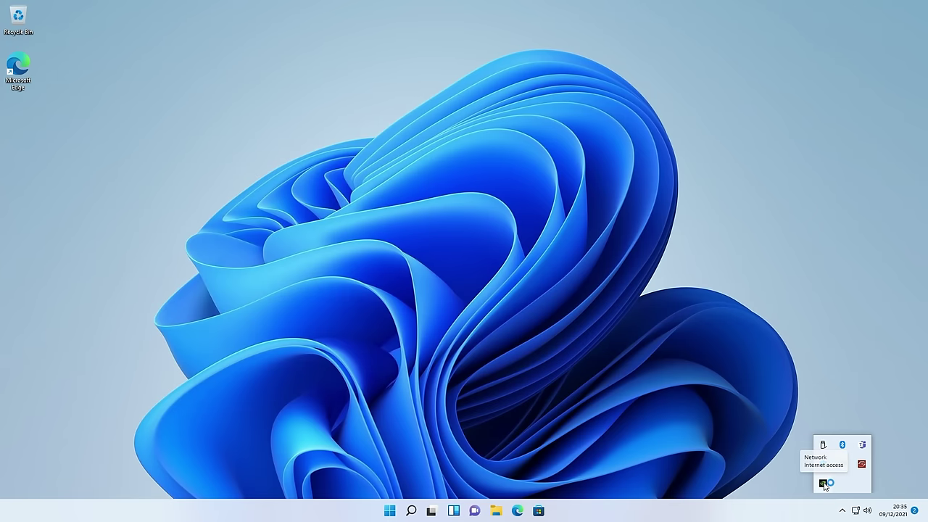
left_click(824, 483)
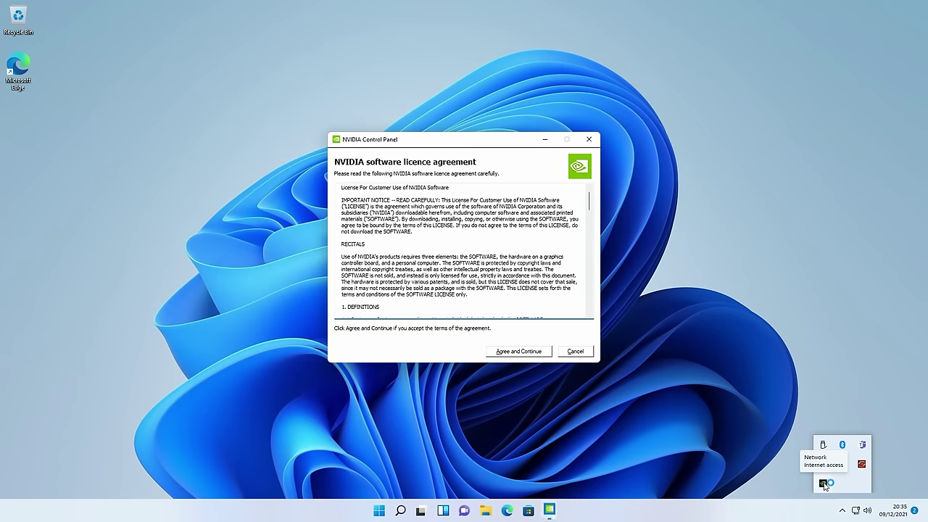
left_click(516, 351)
left_click(59, 346)
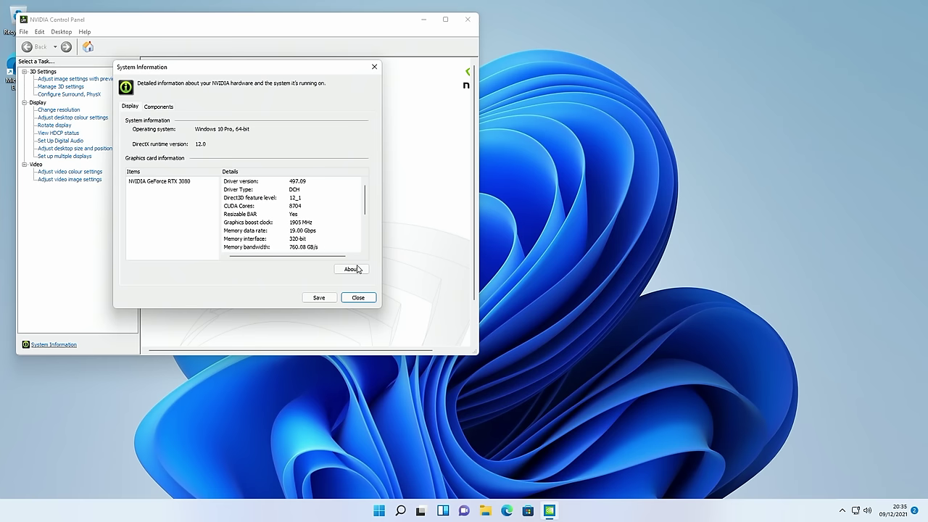
left_click(360, 297)
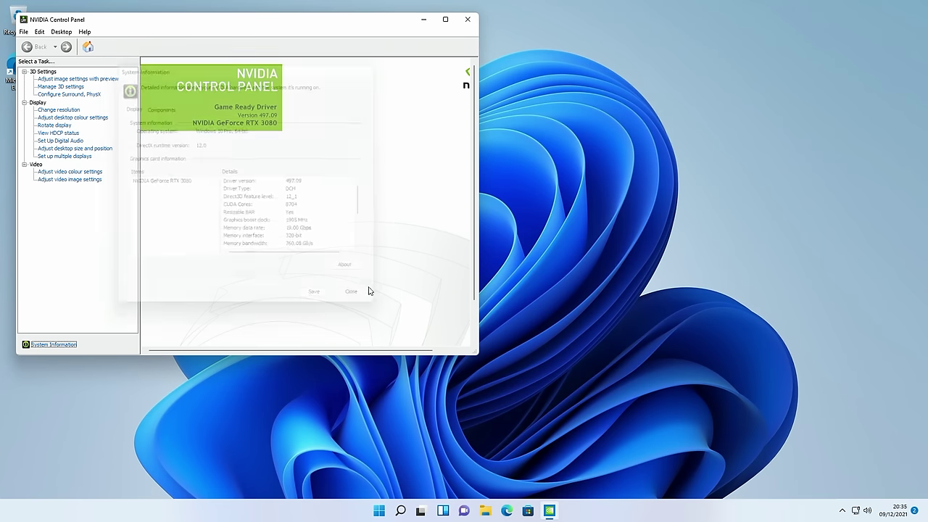
left_click(472, 21)
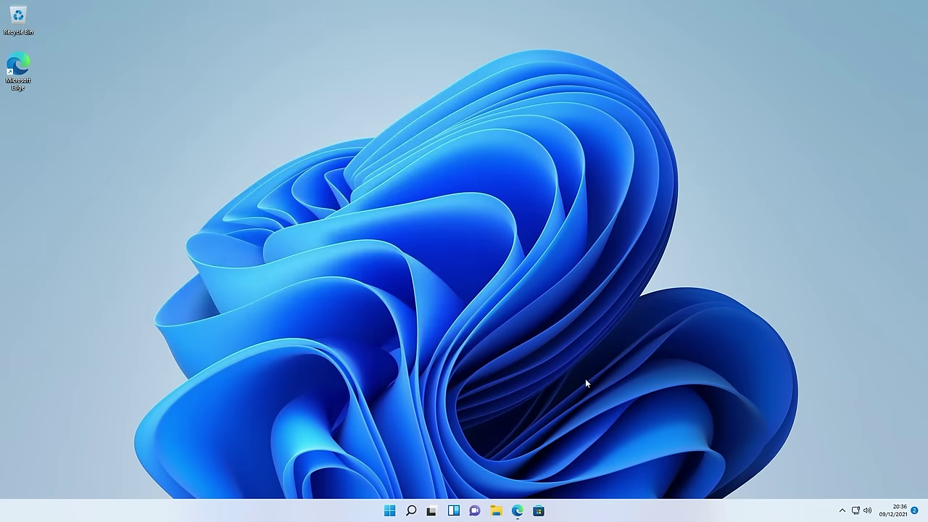
- Switch to Microsoft Edge and download the L-Connect software from the Lian Li UNI FAN SL product page
left_click(518, 511)
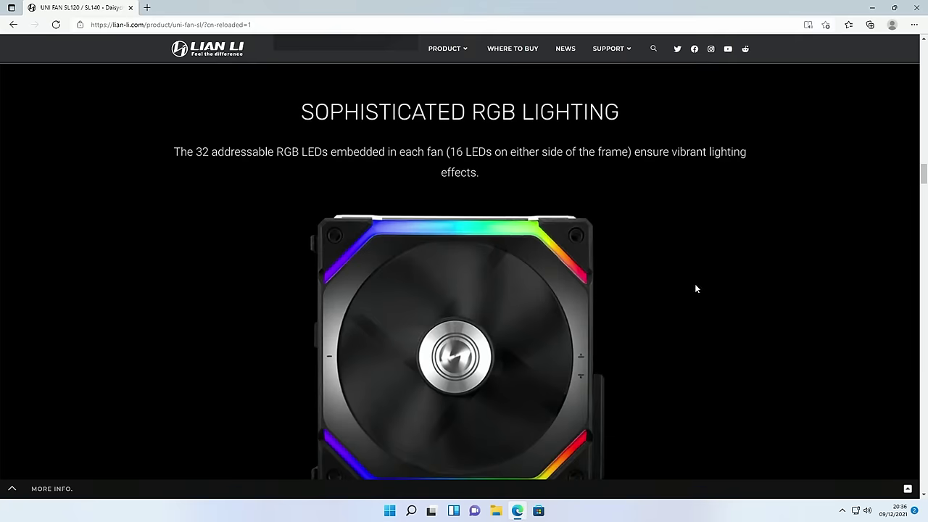
scroll(696, 288, "down", 15)
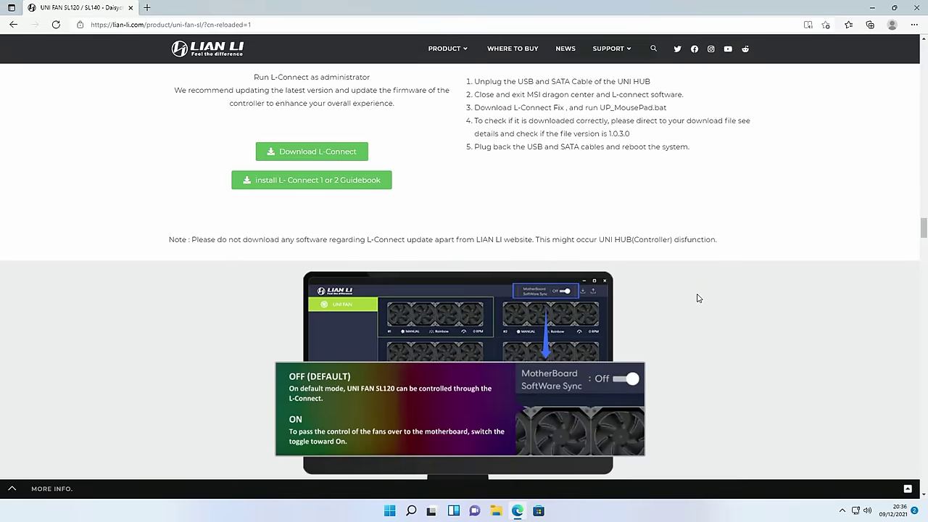
scroll(698, 298, "up", 2)
left_click(320, 297)
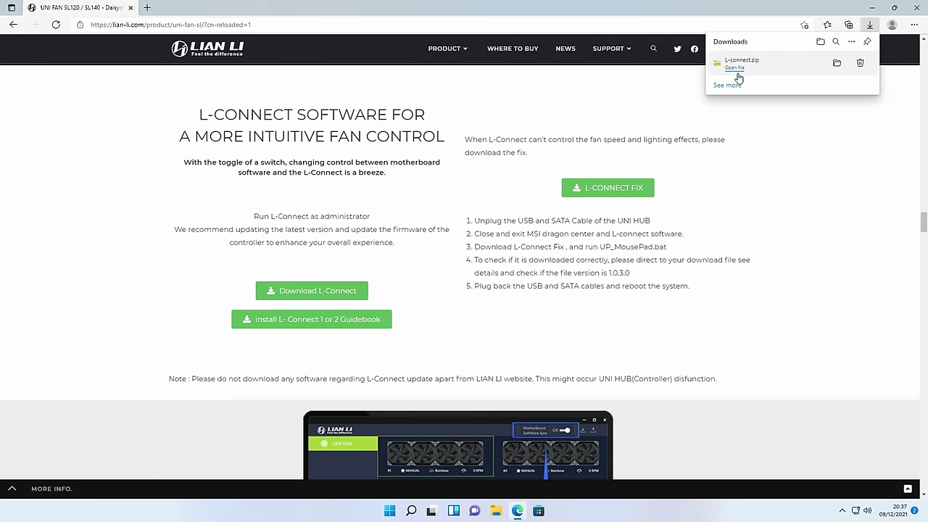
- Open the downloaded L-connect.zip and extract all its files to the suggested L-connect folder in Downloads
left_click(735, 69)
double_click(312, 202)
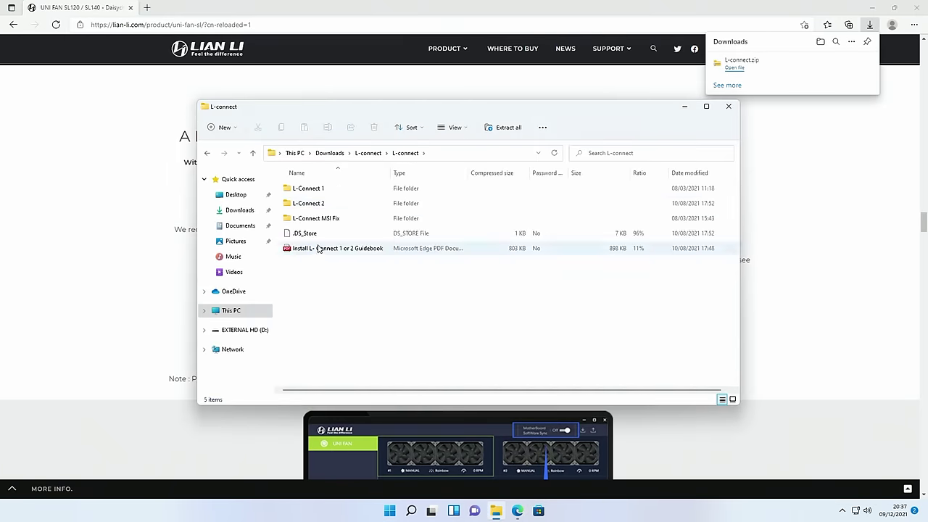
double_click(316, 205)
double_click(324, 192)
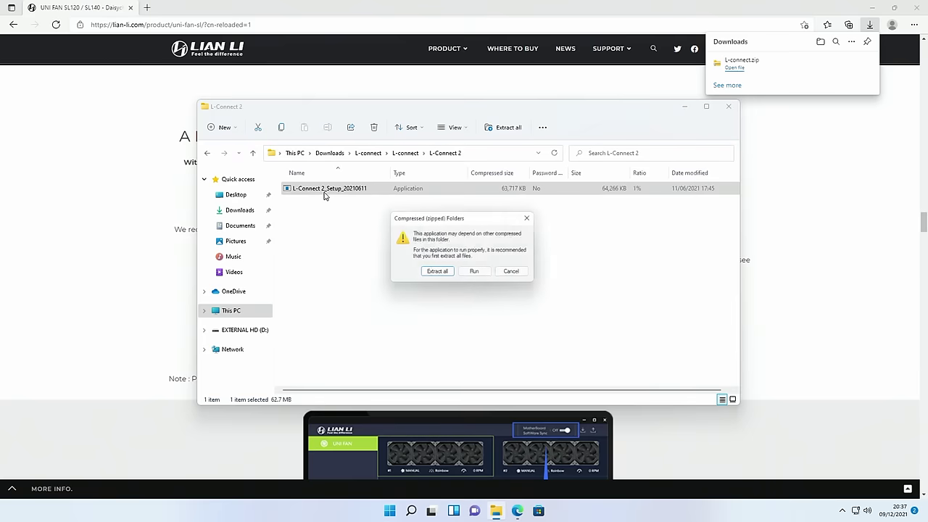
left_click(437, 274)
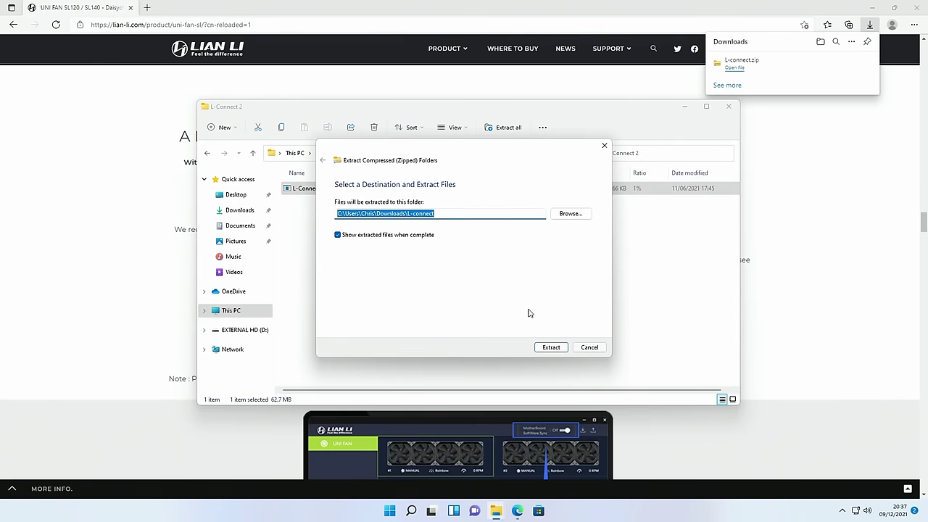
left_click(552, 348)
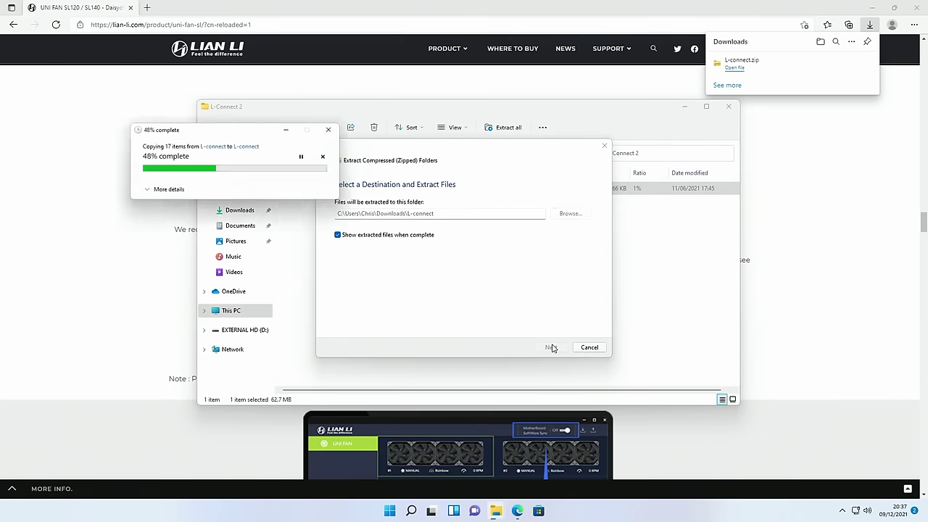
- Run the extracted L-Connect 2_Setup_20210611 installer despite the SmartScreen block and allow it to make changes to the device
double_click(338, 205)
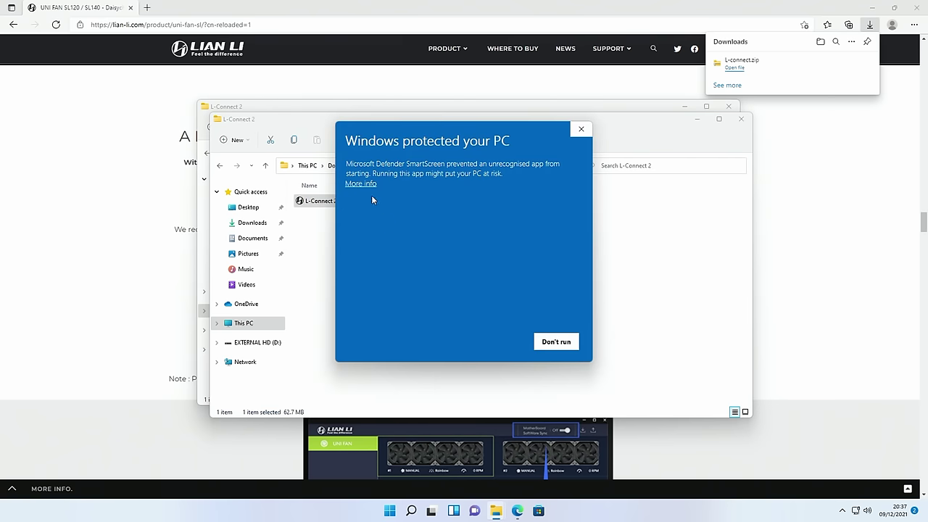
left_click(362, 184)
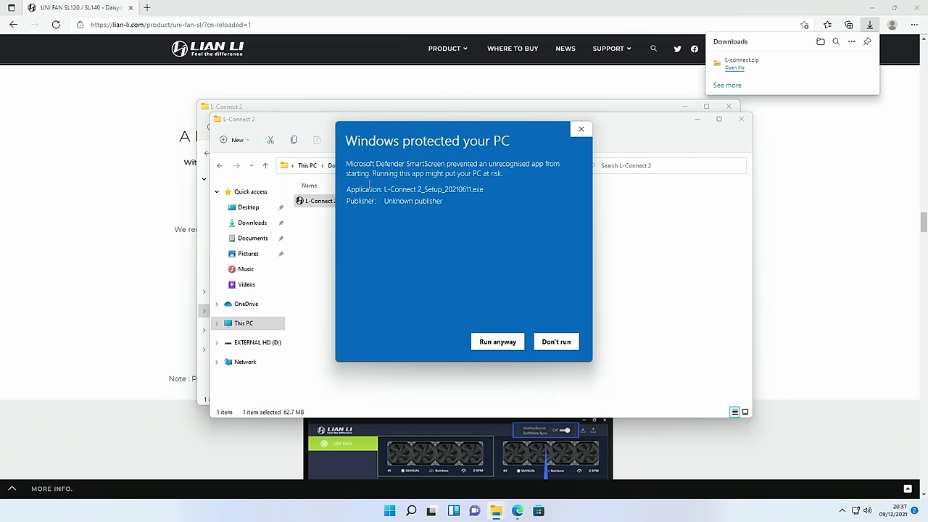
left_click(488, 341)
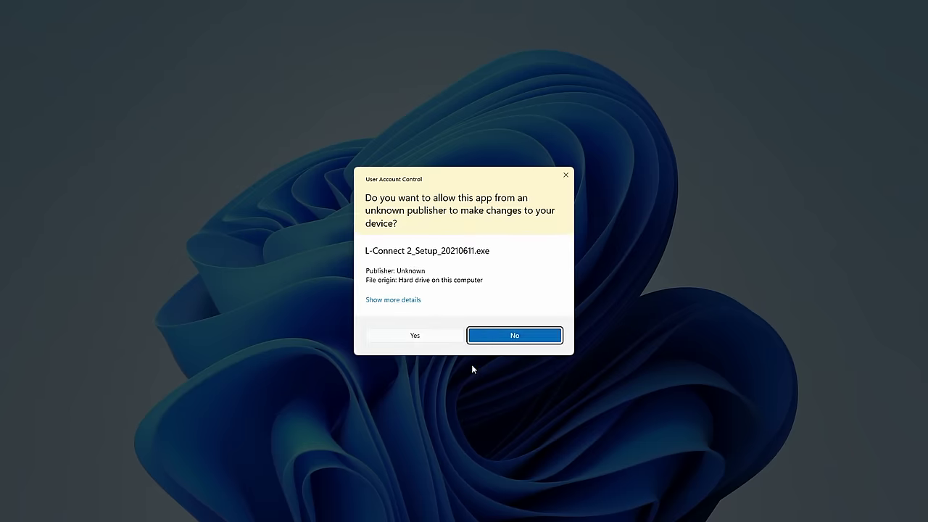
left_click(449, 343)
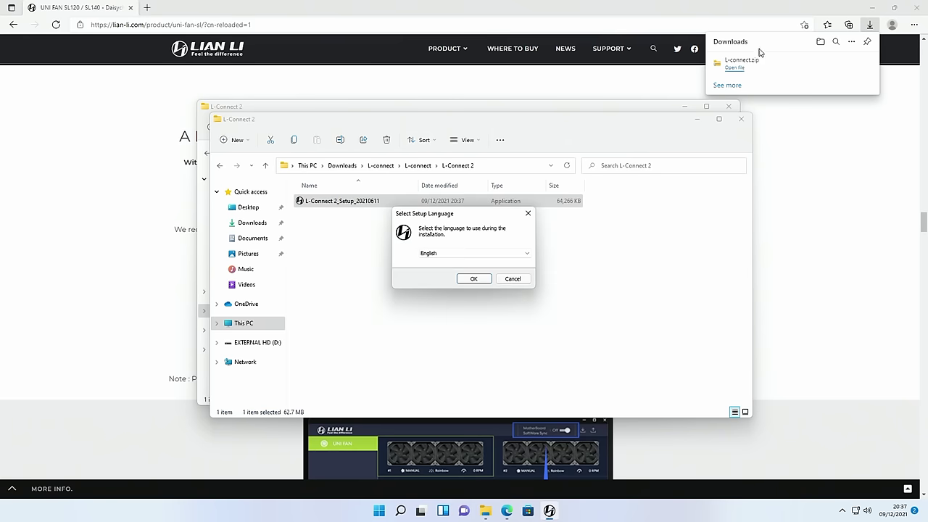
- Install L-Connect 2 in English with the default destination and Start Menu folder, and launch it on finishing
left_click(486, 284)
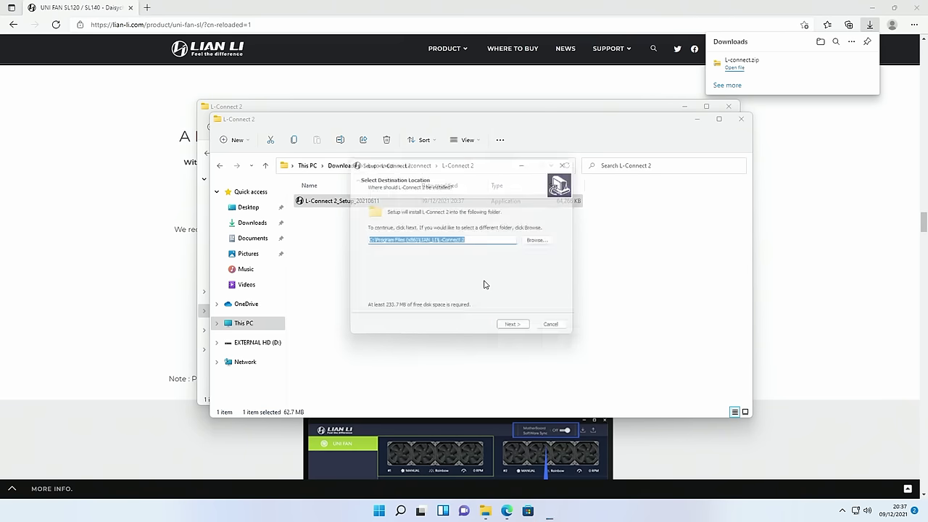
left_click(528, 332)
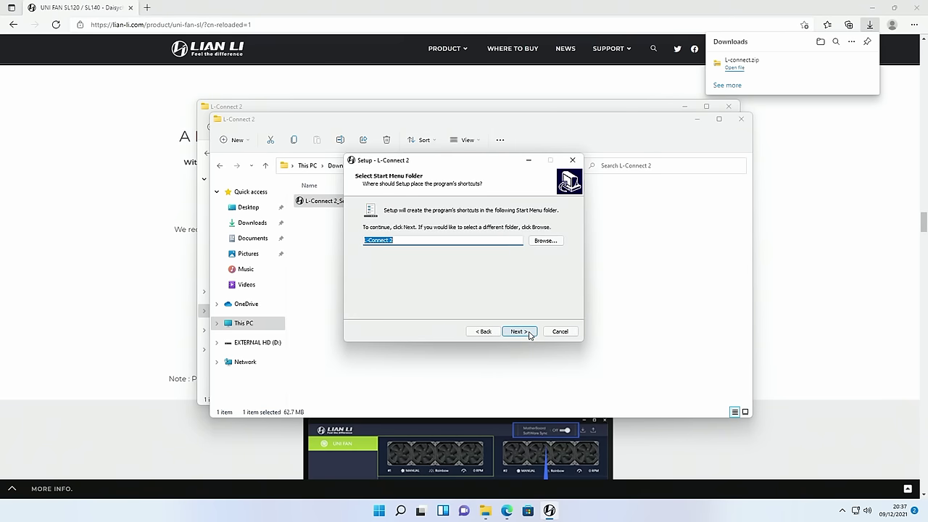
left_click(519, 331)
left_click(529, 334)
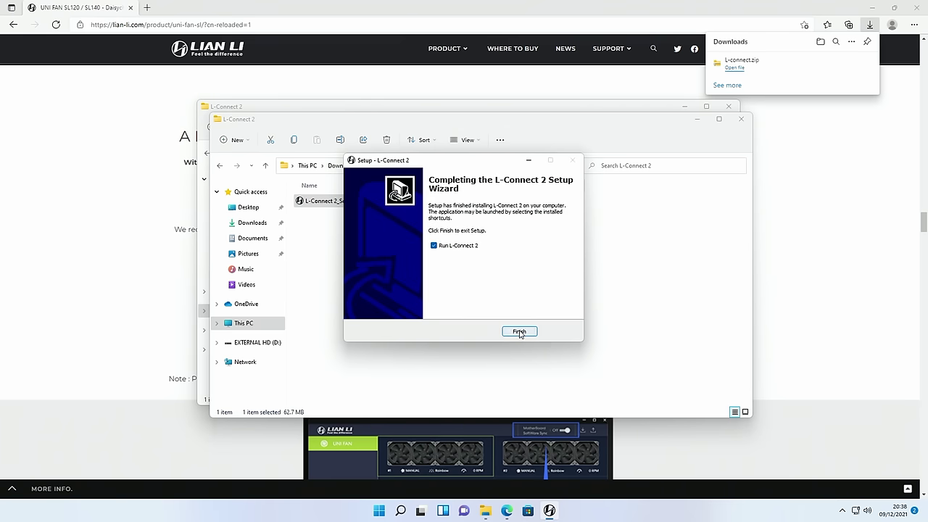
left_click(519, 332)
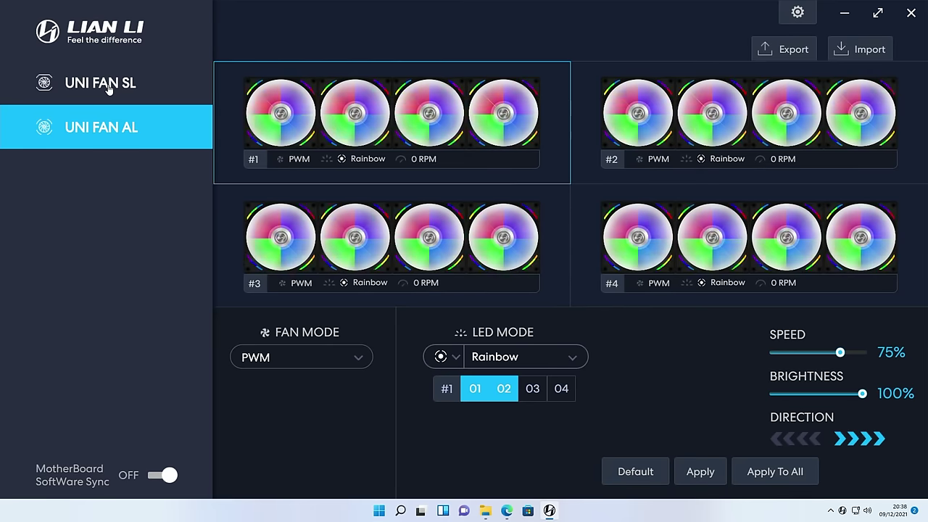
- Set the LED mode of UNI FAN SL group #1 to Static Color and dismiss the fan-limit notice
left_click(109, 85)
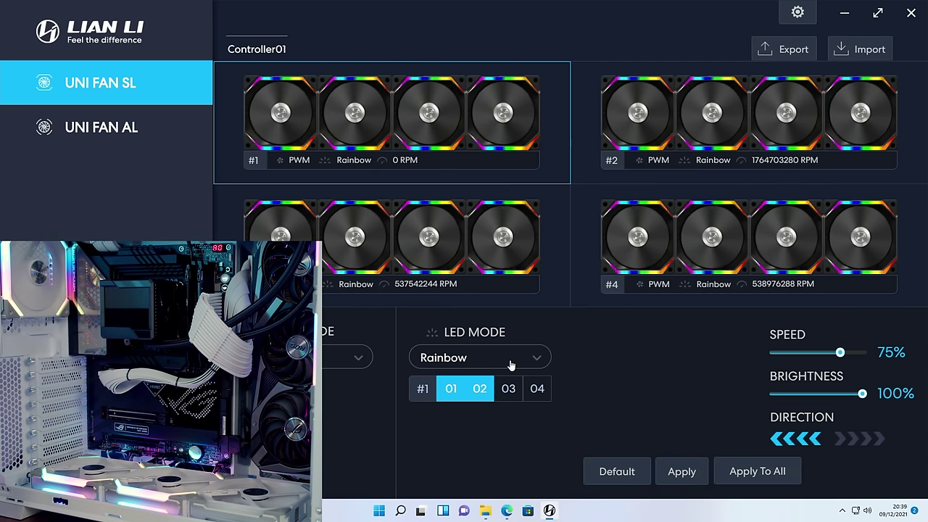
left_click(534, 360)
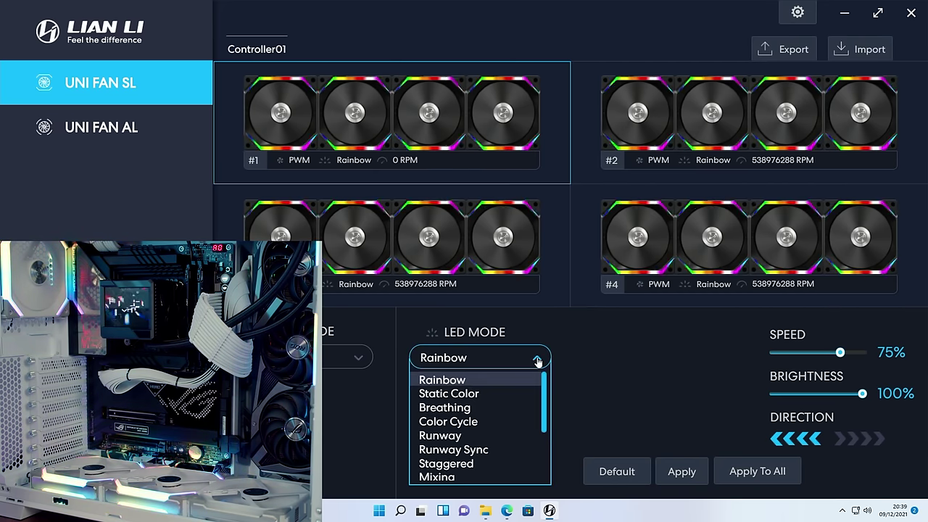
left_click(523, 393)
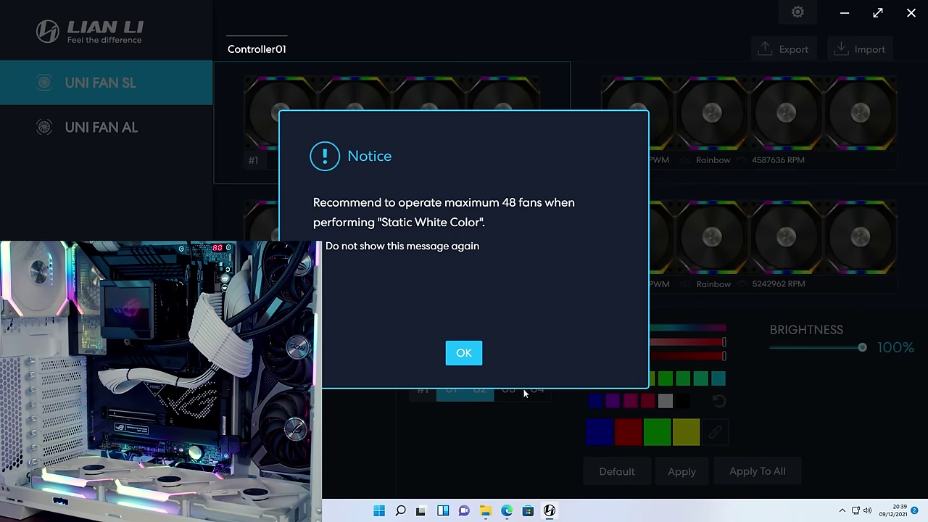
left_click(472, 359)
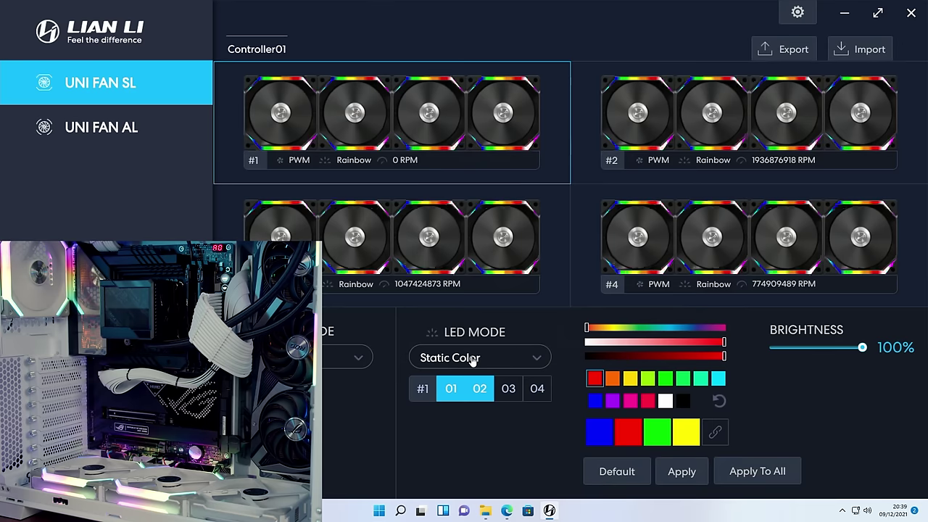
- Include fans 03 and 04 in group #1 and fill all four static colour slots with white
left_click(536, 390)
left_click(508, 390)
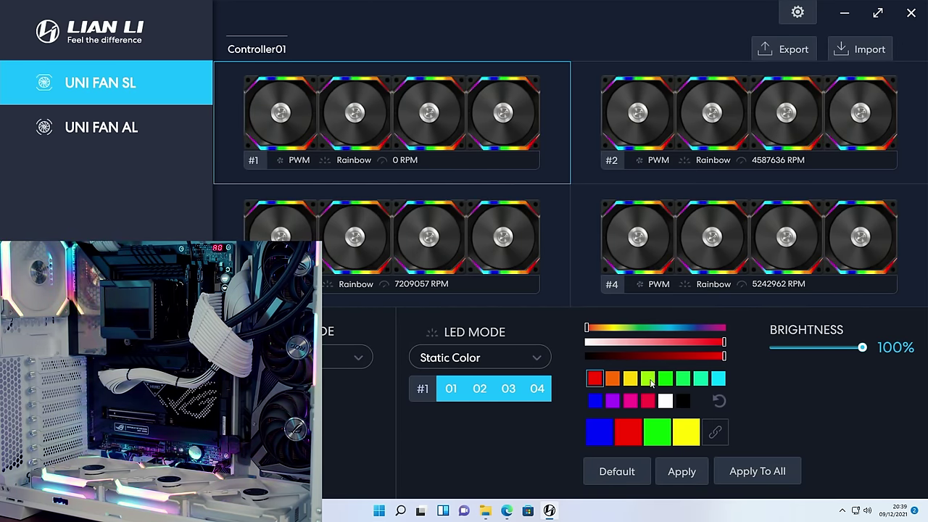
left_click(666, 401)
left_click(600, 432)
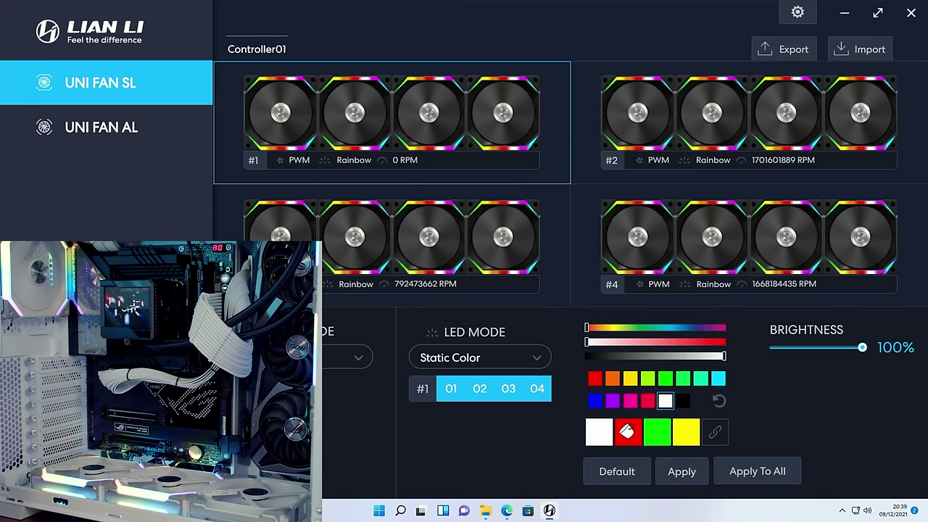
left_click(628, 432)
left_click(657, 433)
left_click(686, 432)
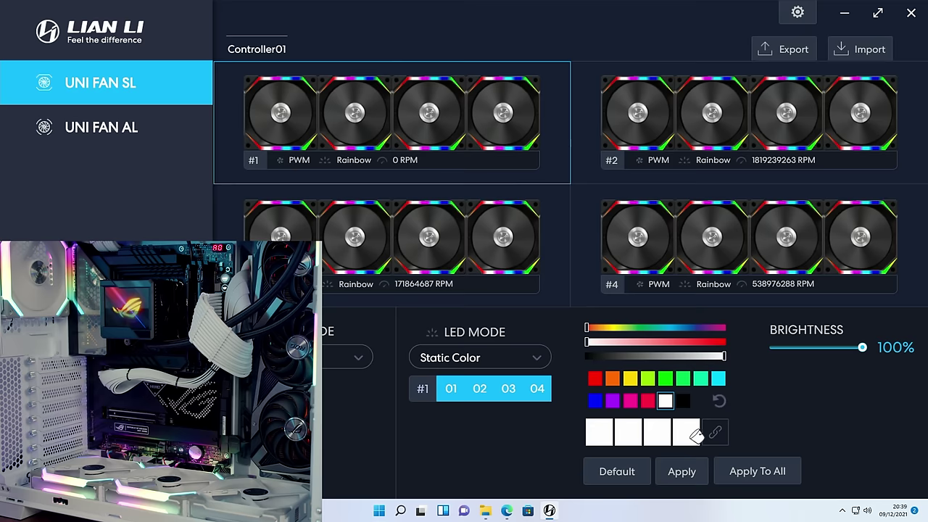
- Apply the white Static Color lighting to all four UNI FAN SL groups and list the available fan modes for group #1
left_click(682, 472)
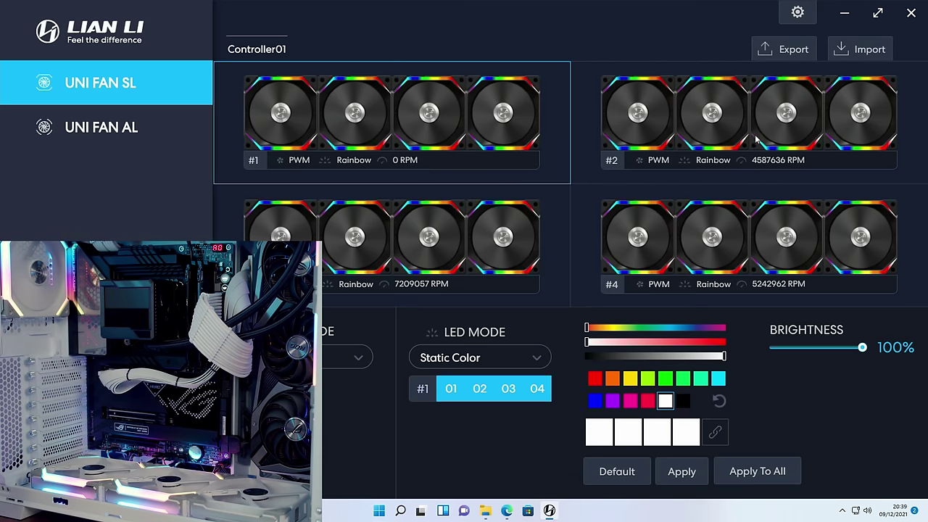
left_click(764, 471)
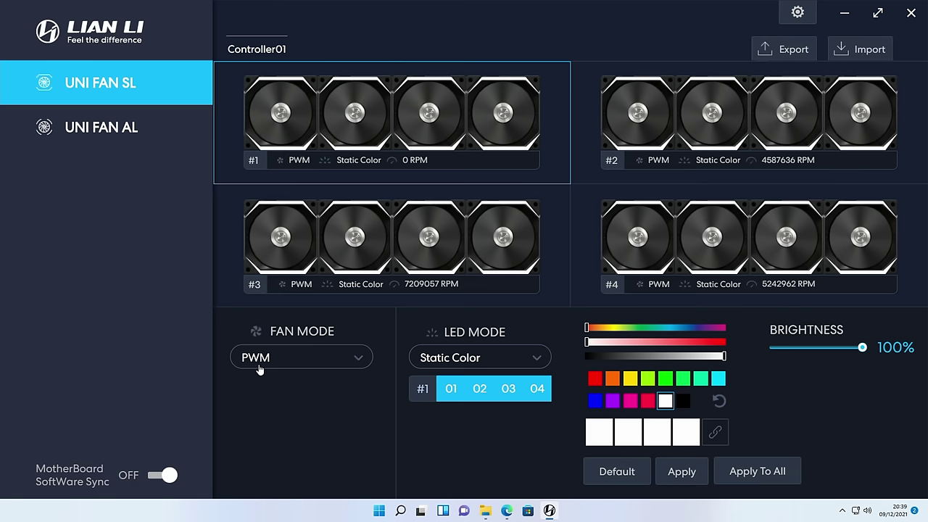
left_click(358, 360)
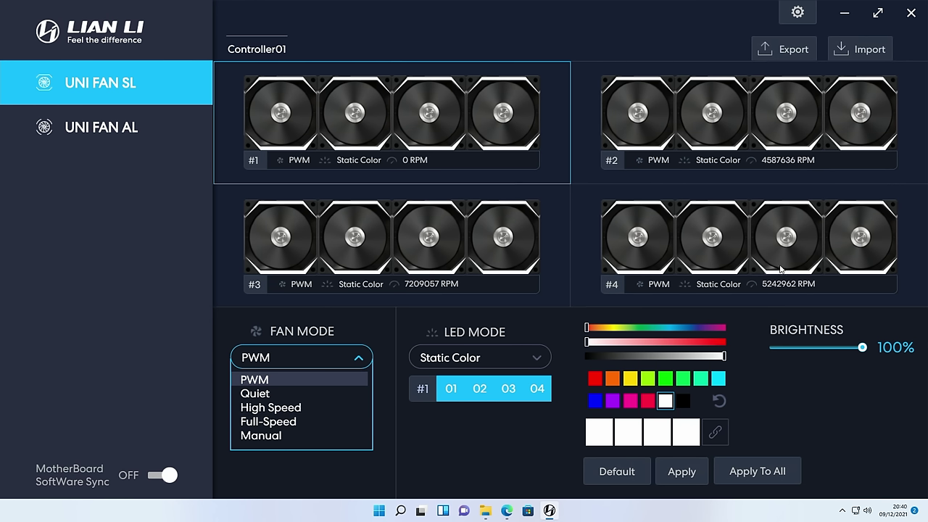
- Close L-Connect 2 and switch to Armoury Crate in a maximized window
left_click(912, 13)
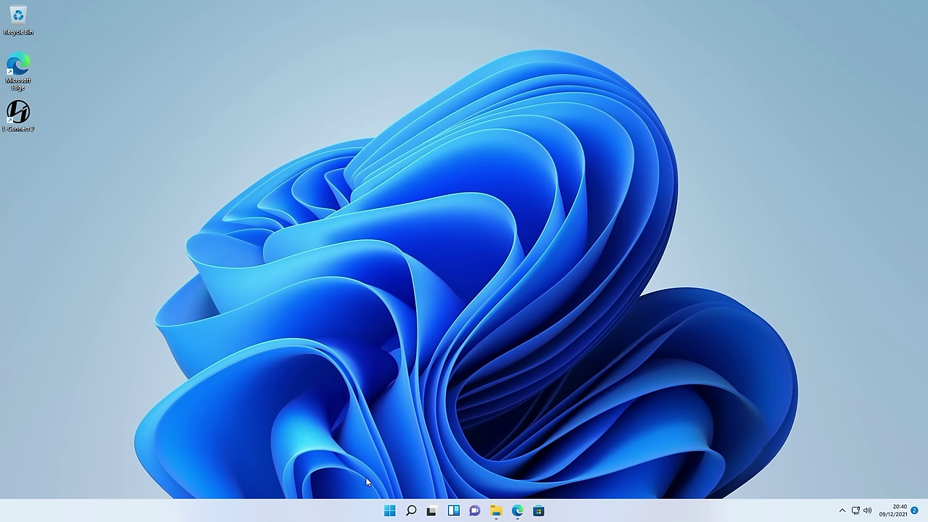
left_click(389, 511)
left_click(568, 199)
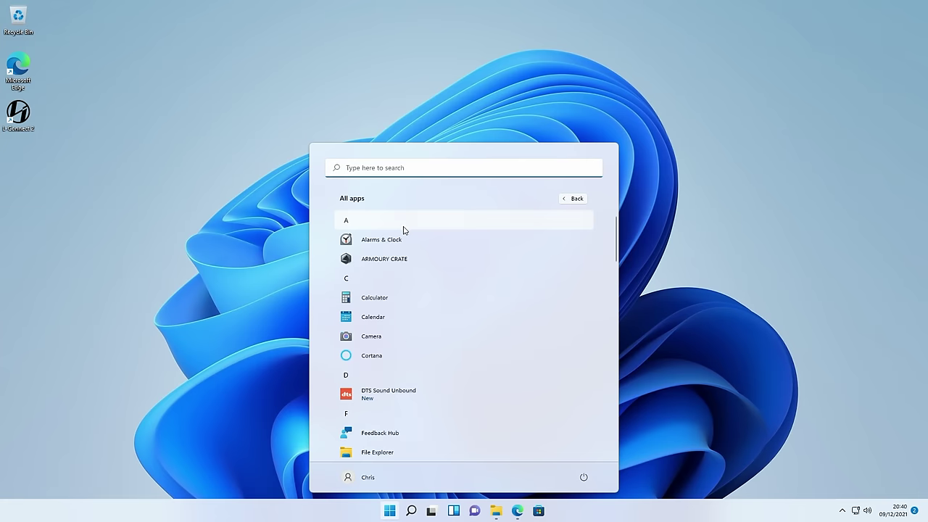
left_click(389, 259)
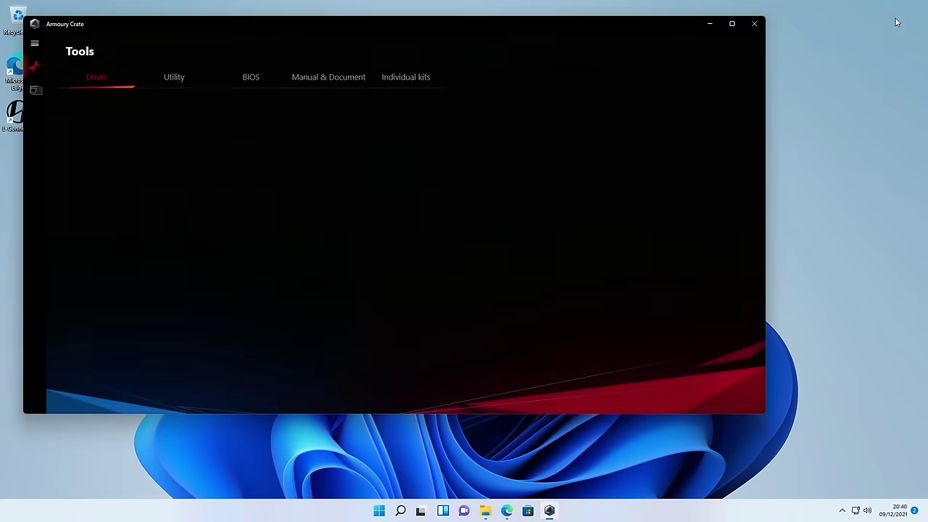
left_click(731, 23)
- Review the ROG RYUJIN II fan control curves for the embedded micro fan, the pump and the AIO fan controller
mouse_move(15, 75)
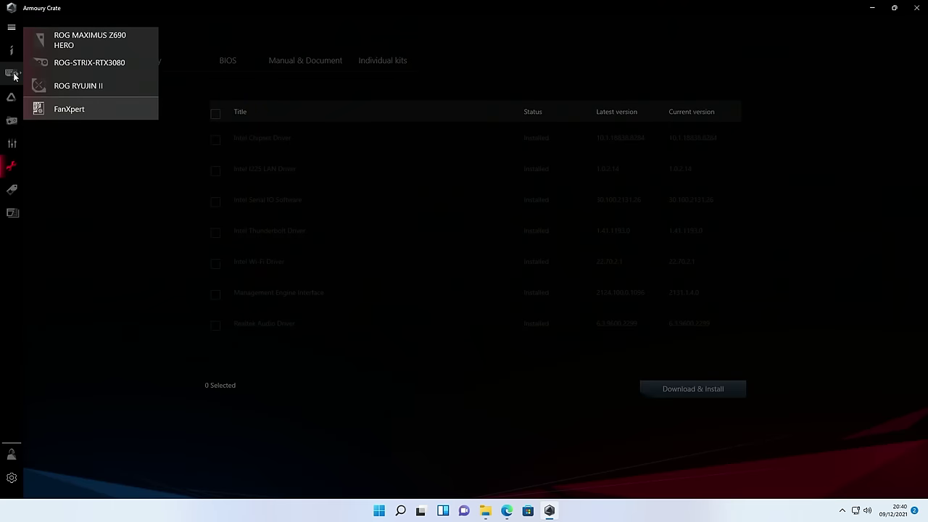
left_click(59, 86)
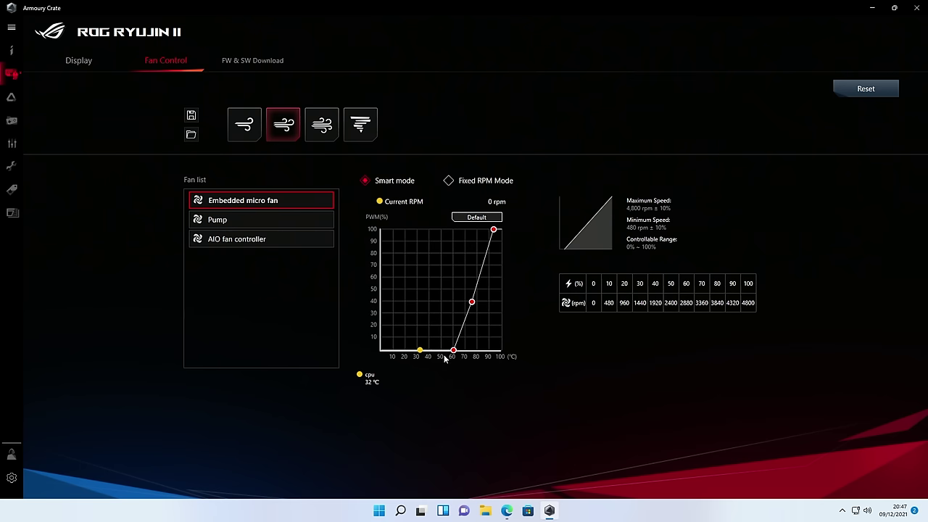
mouse_move(455, 354)
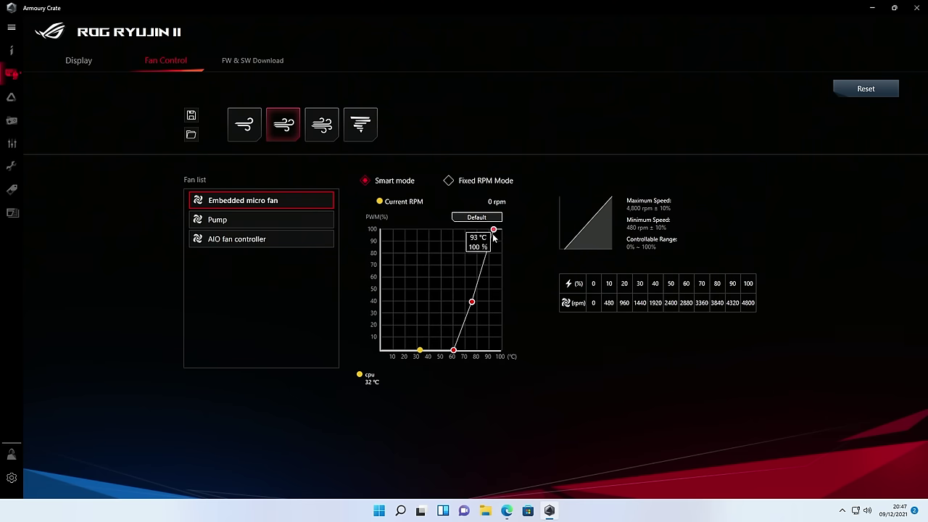
left_click(232, 224)
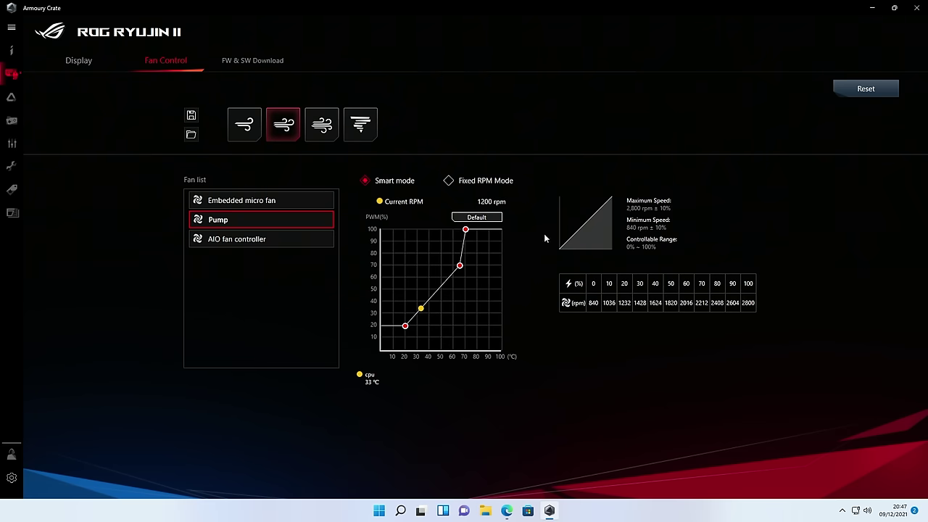
left_click(269, 245)
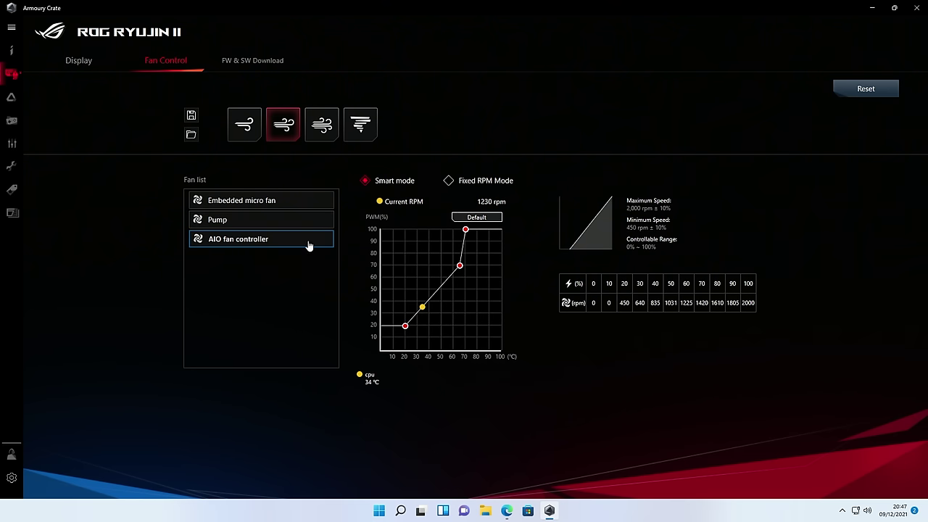